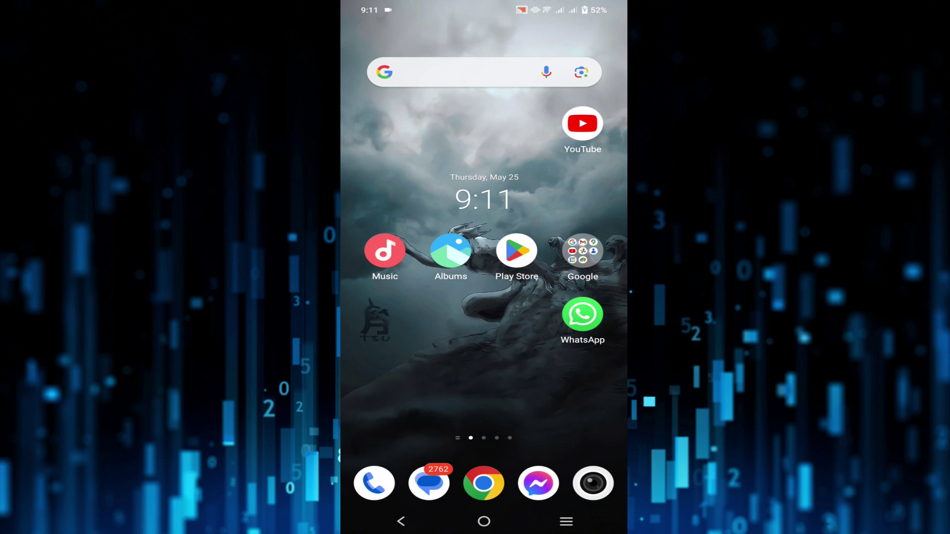
- Launch Messenger from the dock and open its side menu of chats and communities
left_click(538, 483)
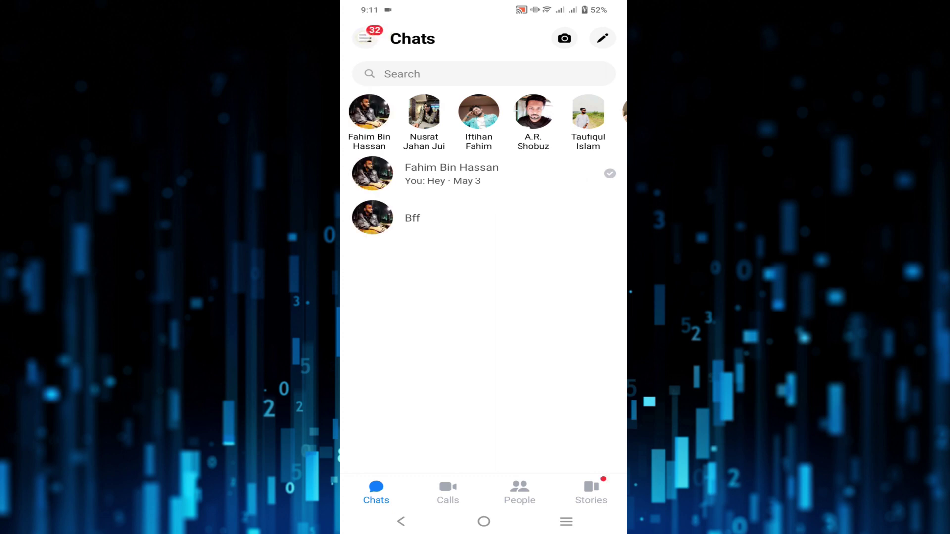
left_click(365, 38)
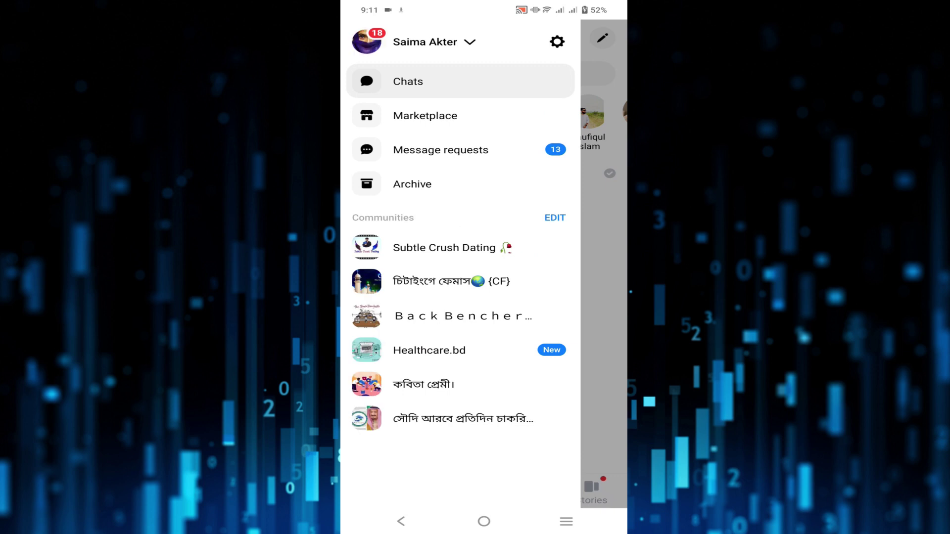
- Open Messenger's Me settings from the gear icon in the side menu
left_click(557, 42)
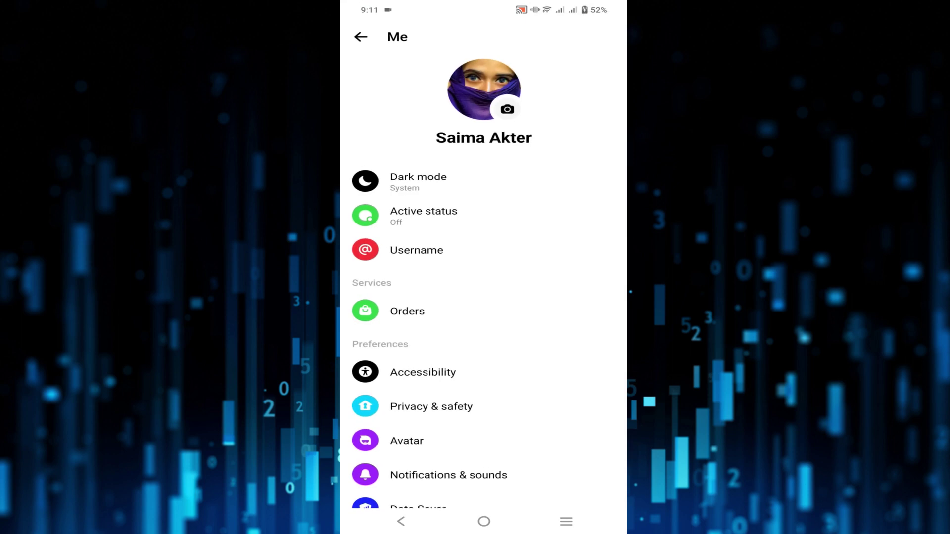
scroll(483, 298, "down", 5)
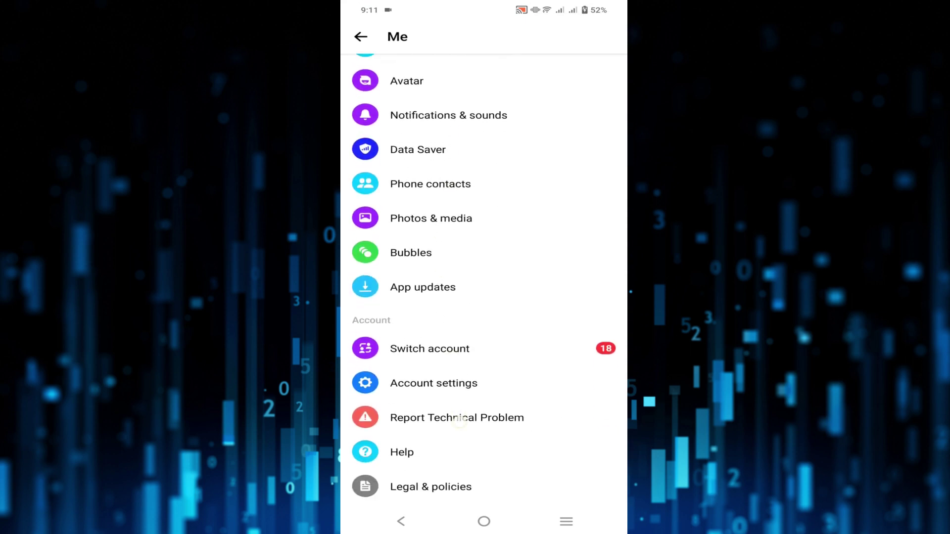
scroll(483, 297, "up", 6)
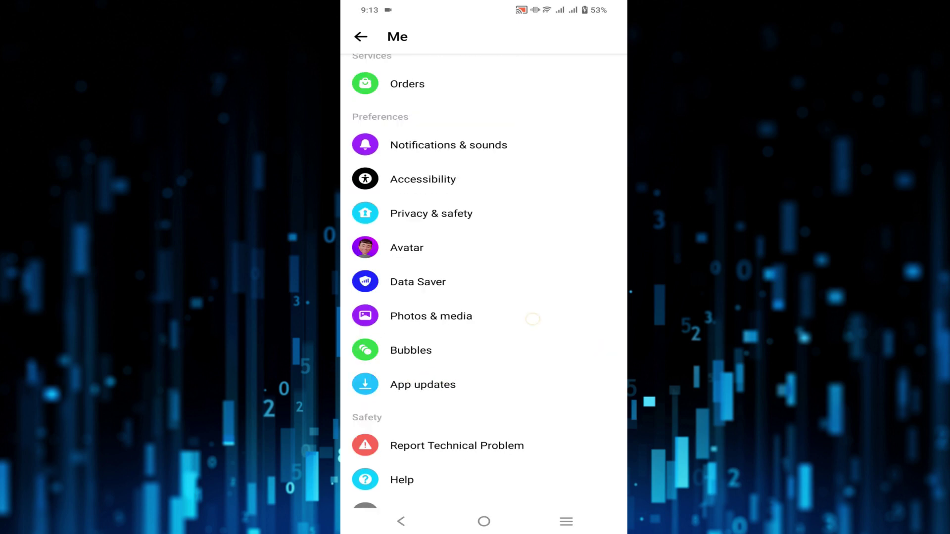
scroll(533, 319, "down", 5)
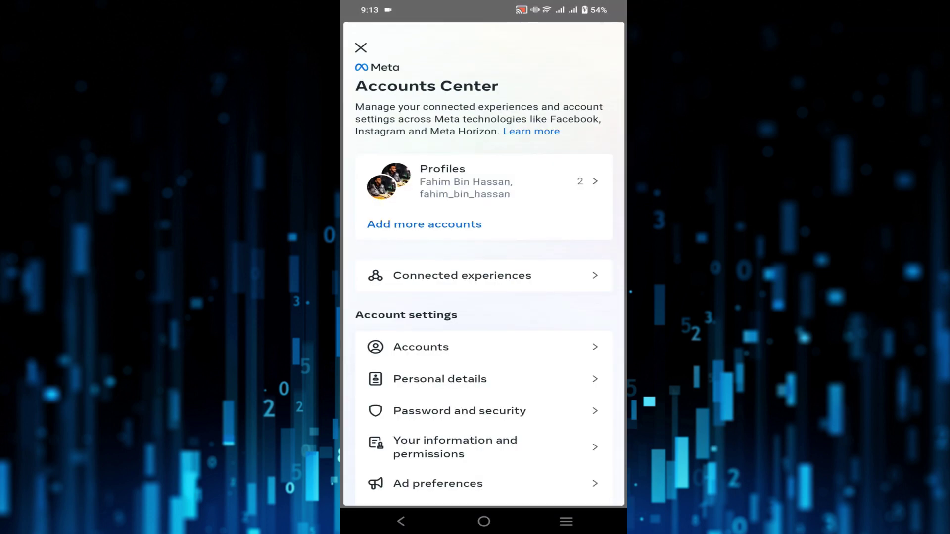
scroll(483, 320, "down", 1)
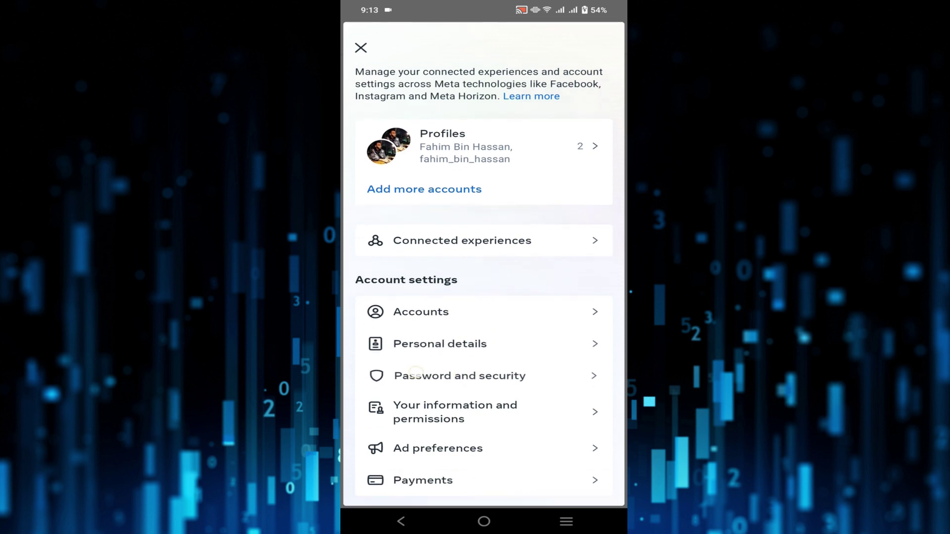
- Go to 'Password and security' in the Meta Accounts Center
left_click(418, 375)
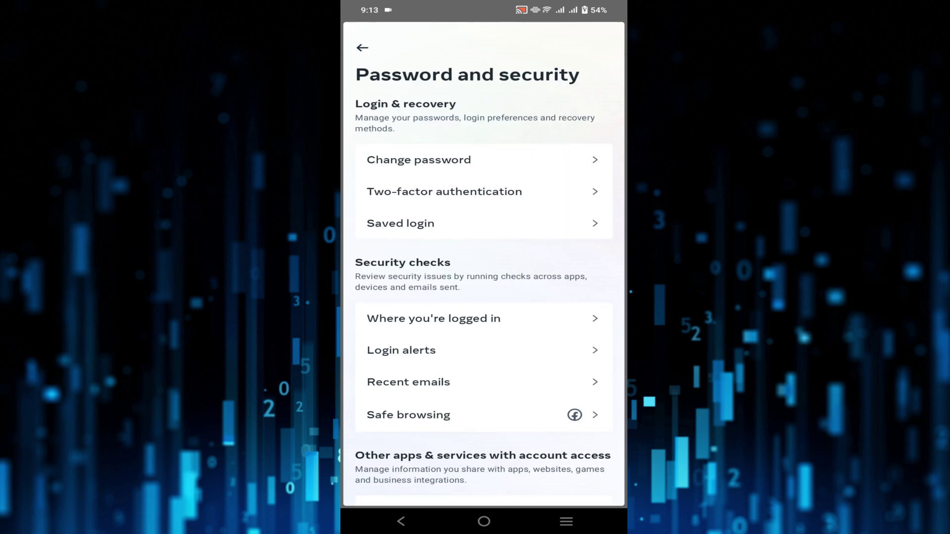
scroll(482, 319, "down", 2)
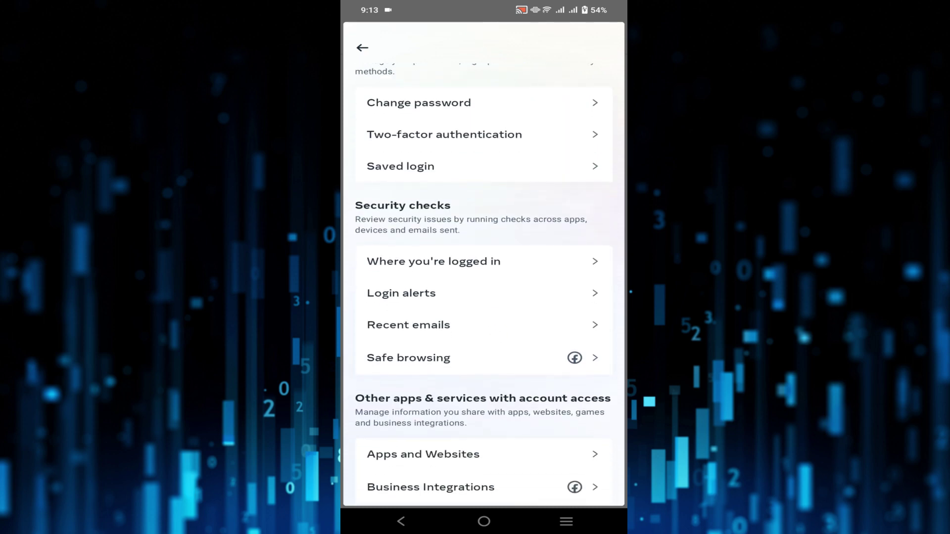
scroll(450, 261, "up", 1)
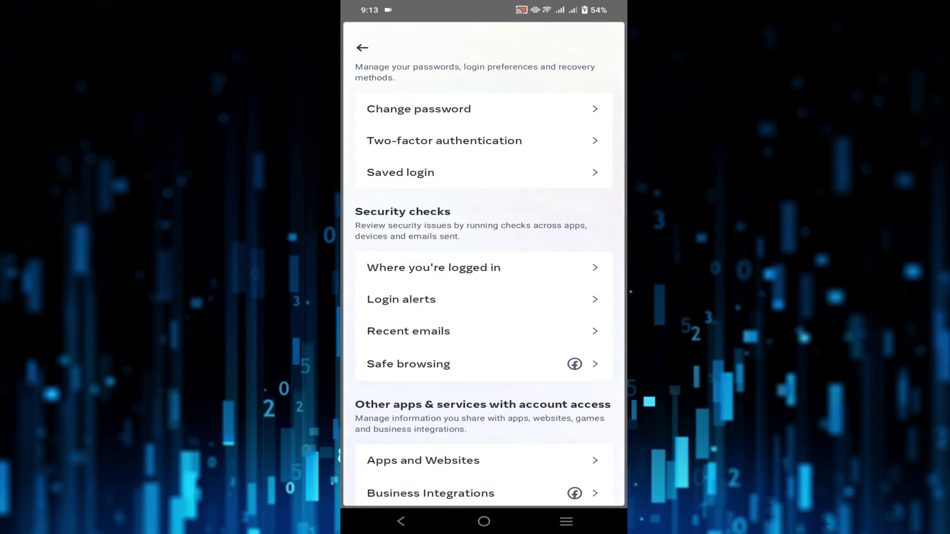
- Open 'Where you're logged in' and review the Facebook account's logins
left_click(433, 267)
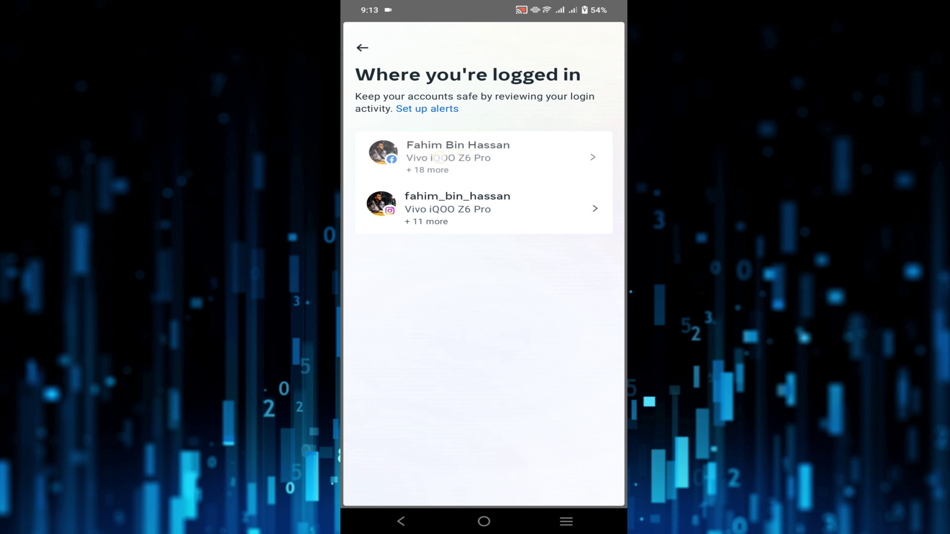
left_click(434, 157)
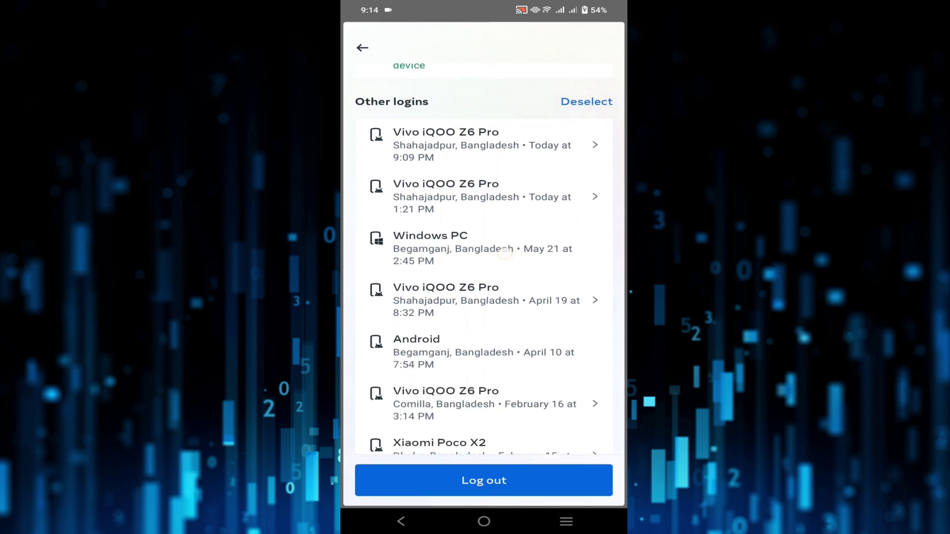
- Log the Facebook account out of all selected other devices and confirm
left_click(483, 480)
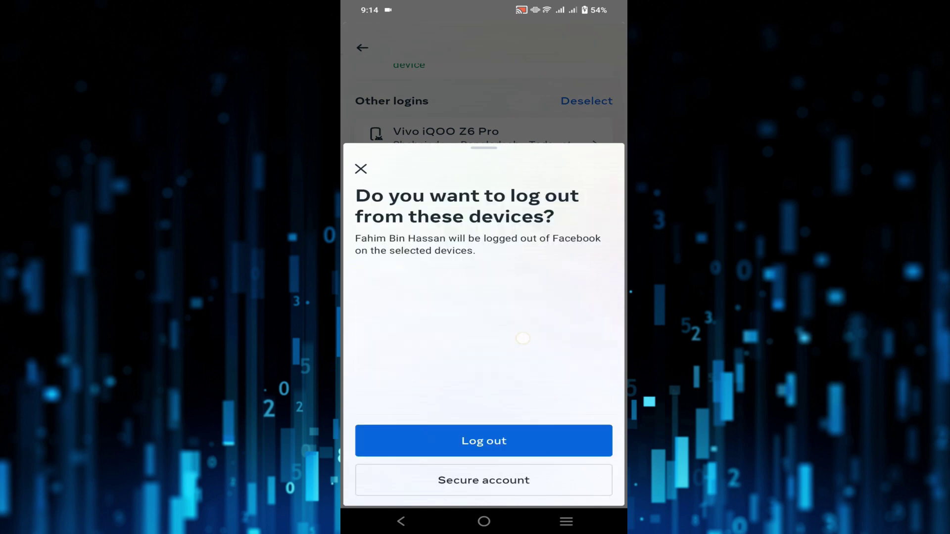
left_click(483, 441)
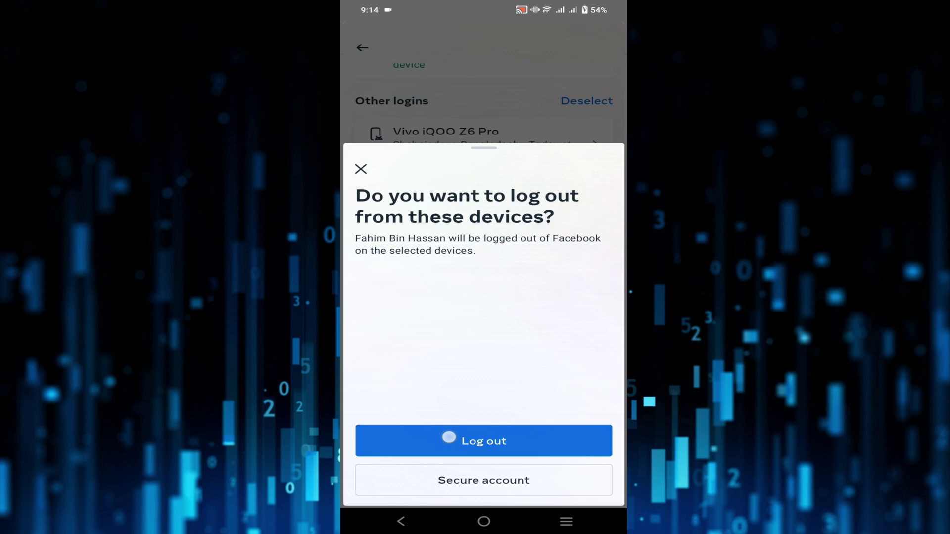
left_click(482, 441)
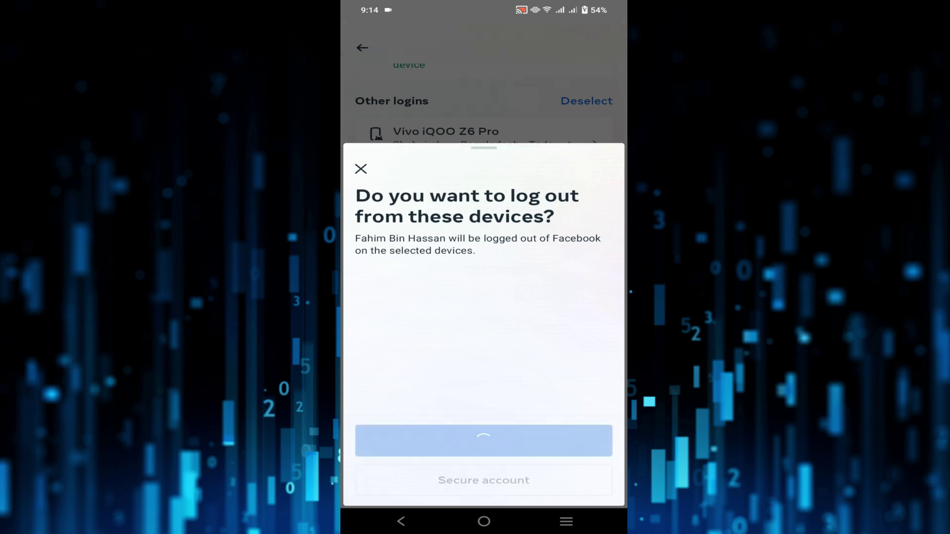